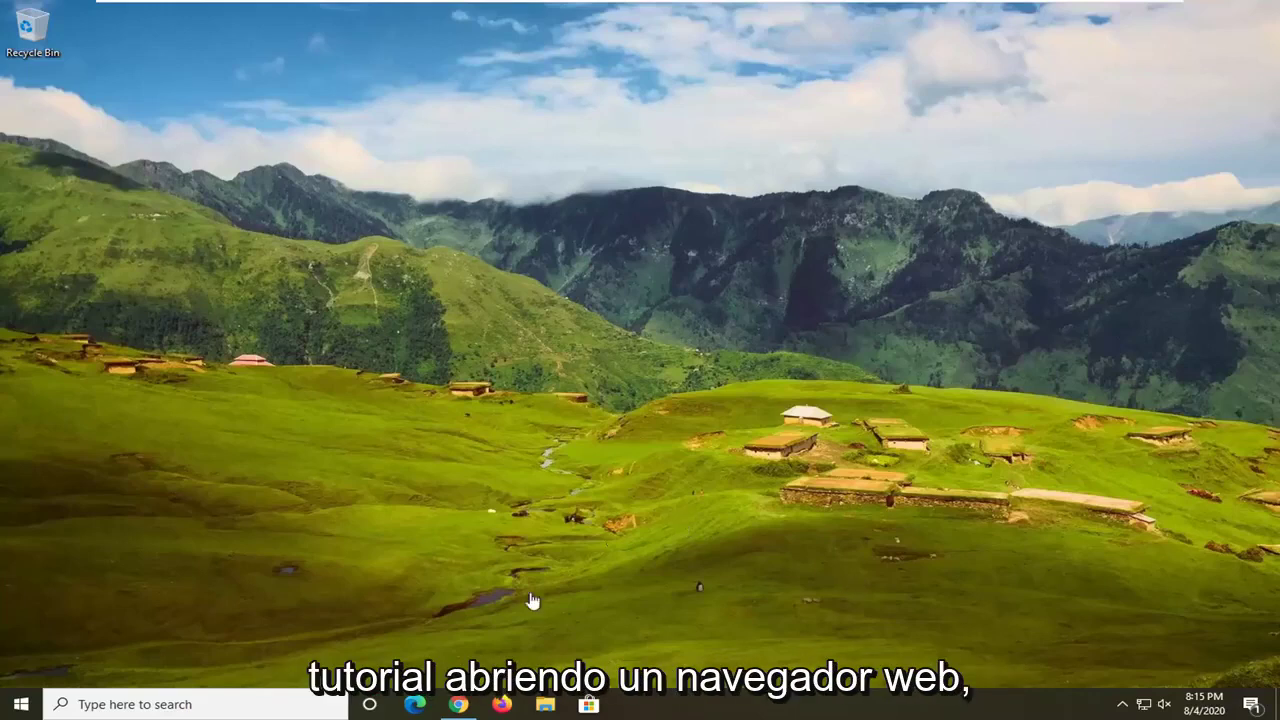
In a new Chrome window, search 'microsoft visual c++' and open the Visual C++ 2015 Redistributable download page
right_click(457, 704)
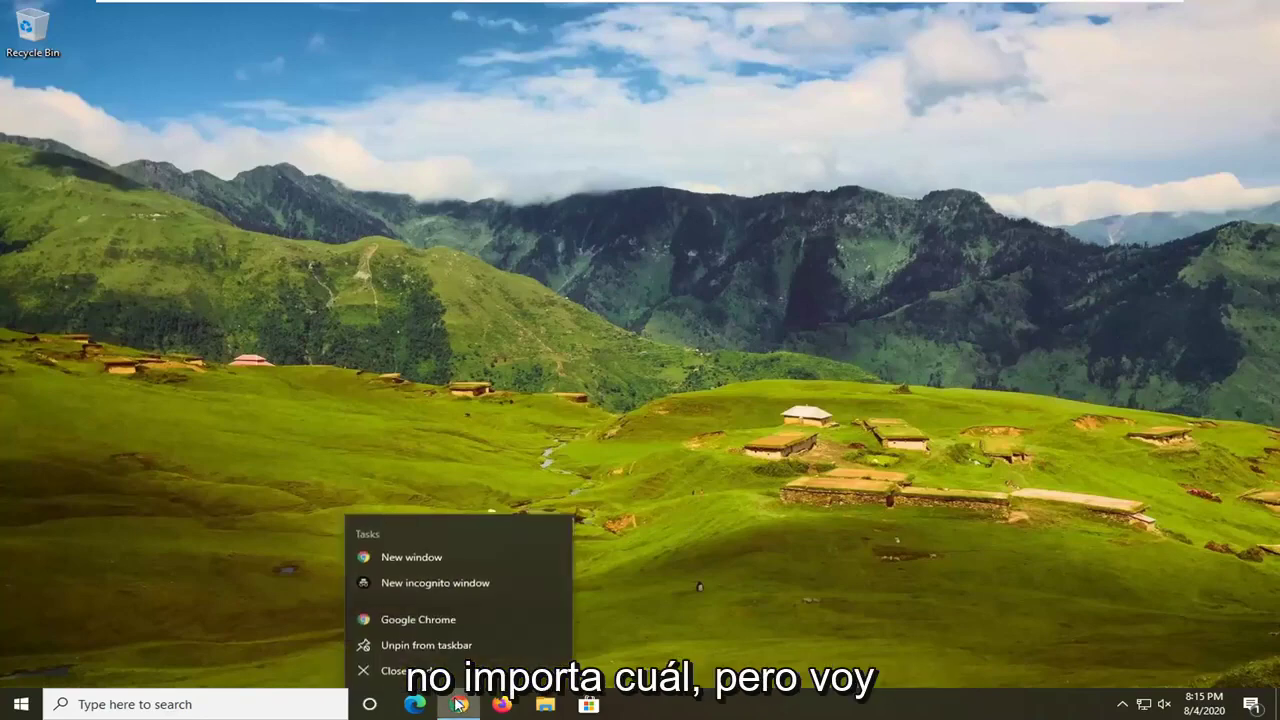
click(440, 614)
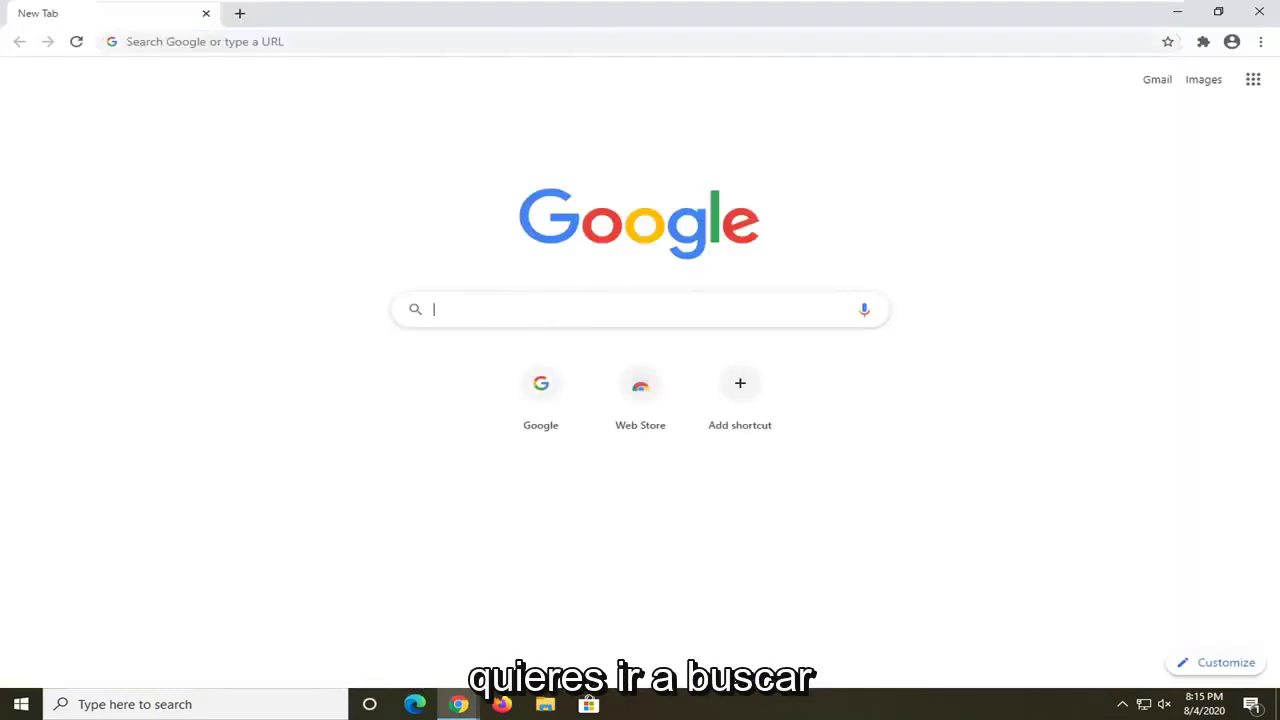
text(microsoft visua)
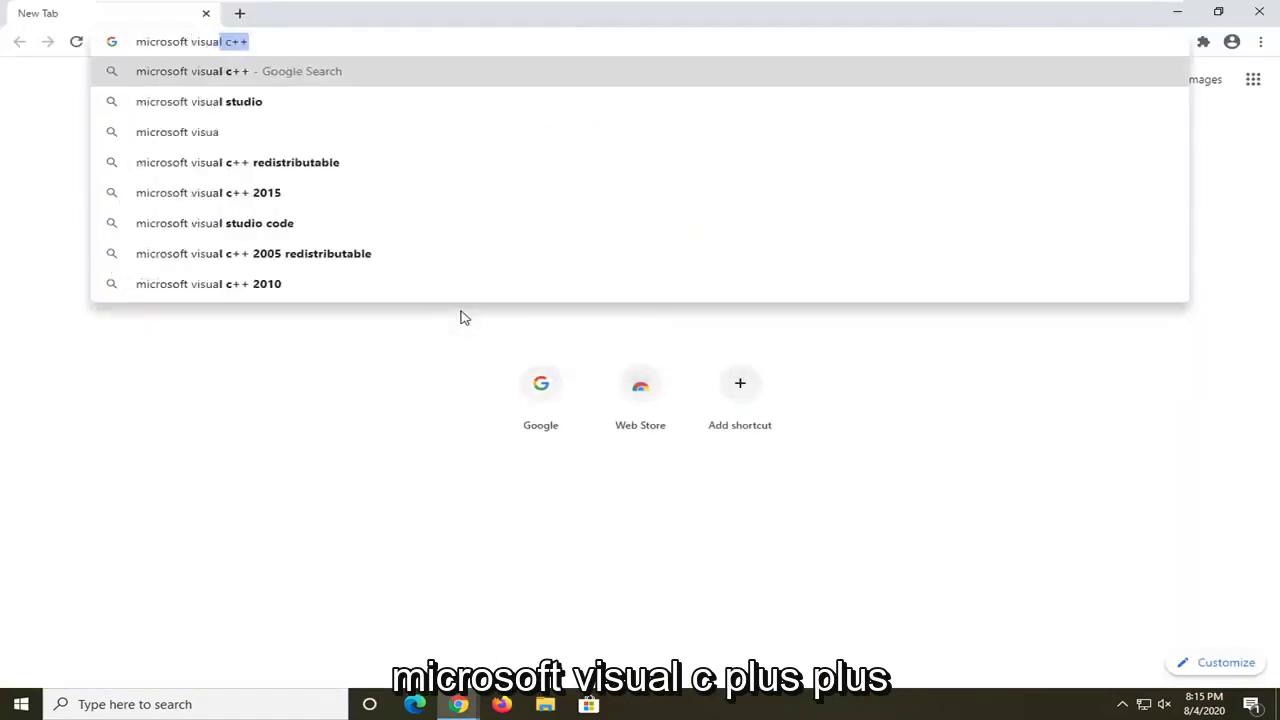
text(l c+)
key(Return)
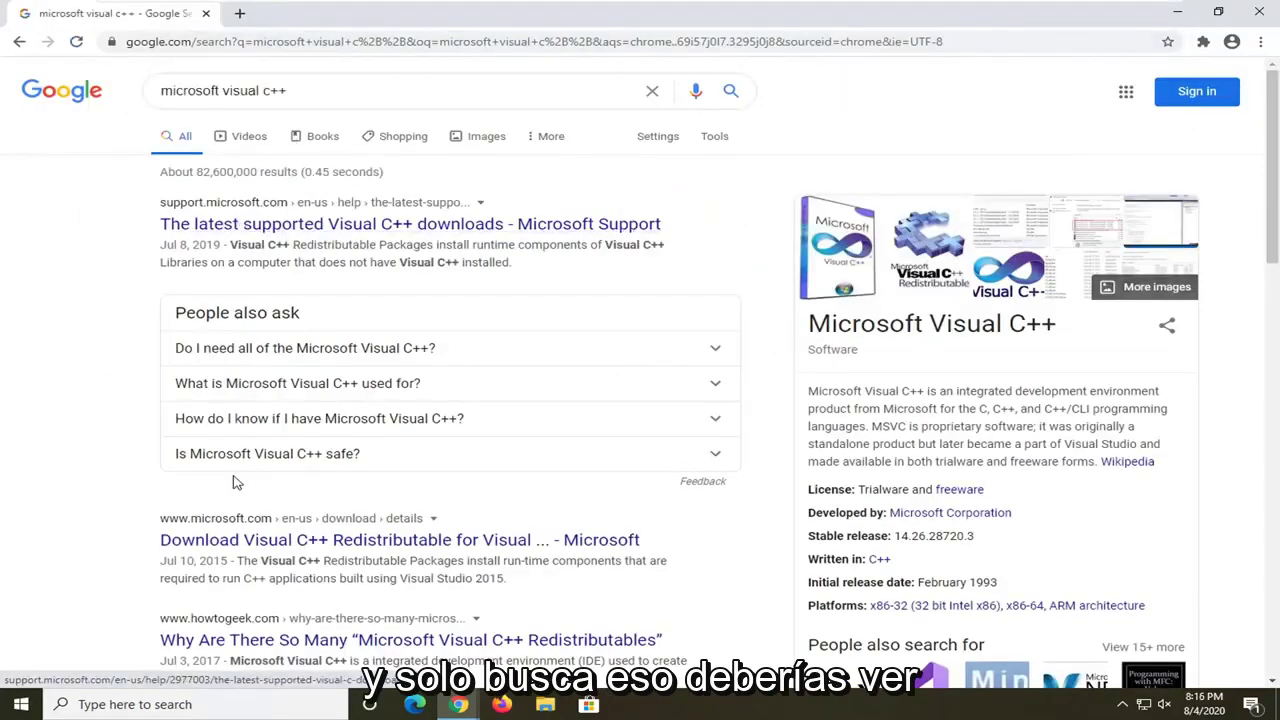
scroll(225, 470, down, 1)
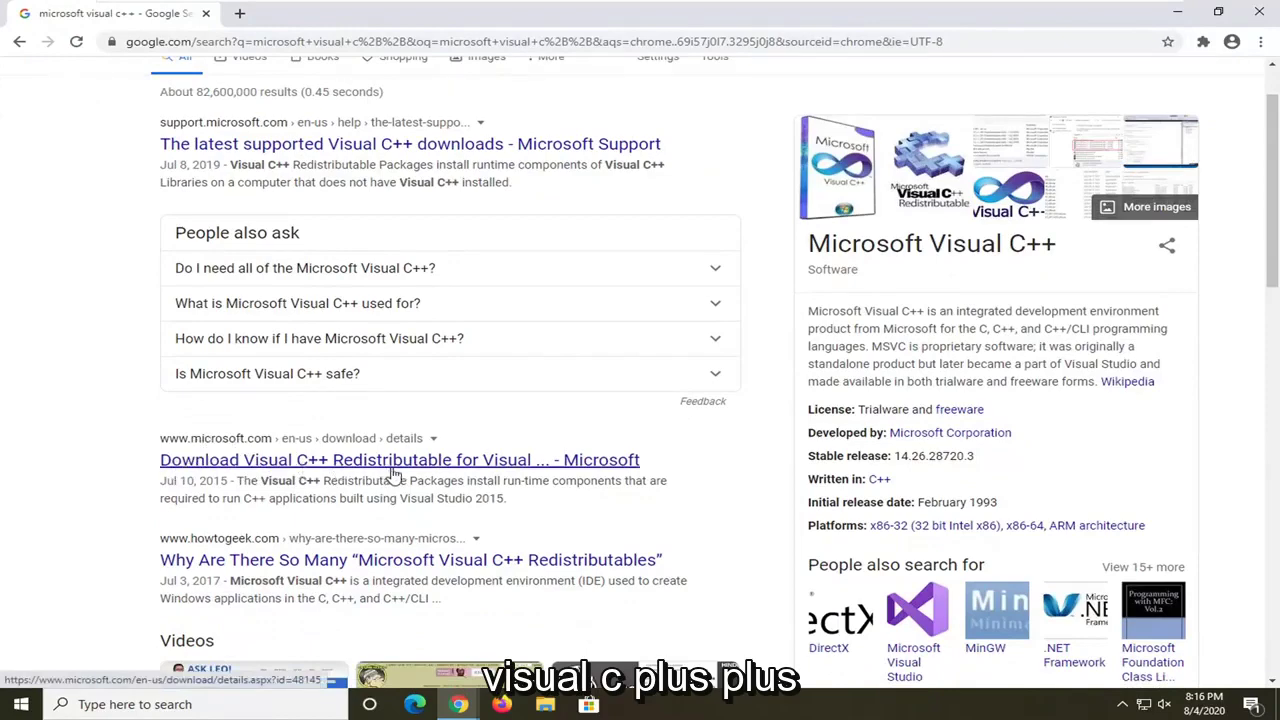
click(329, 468)
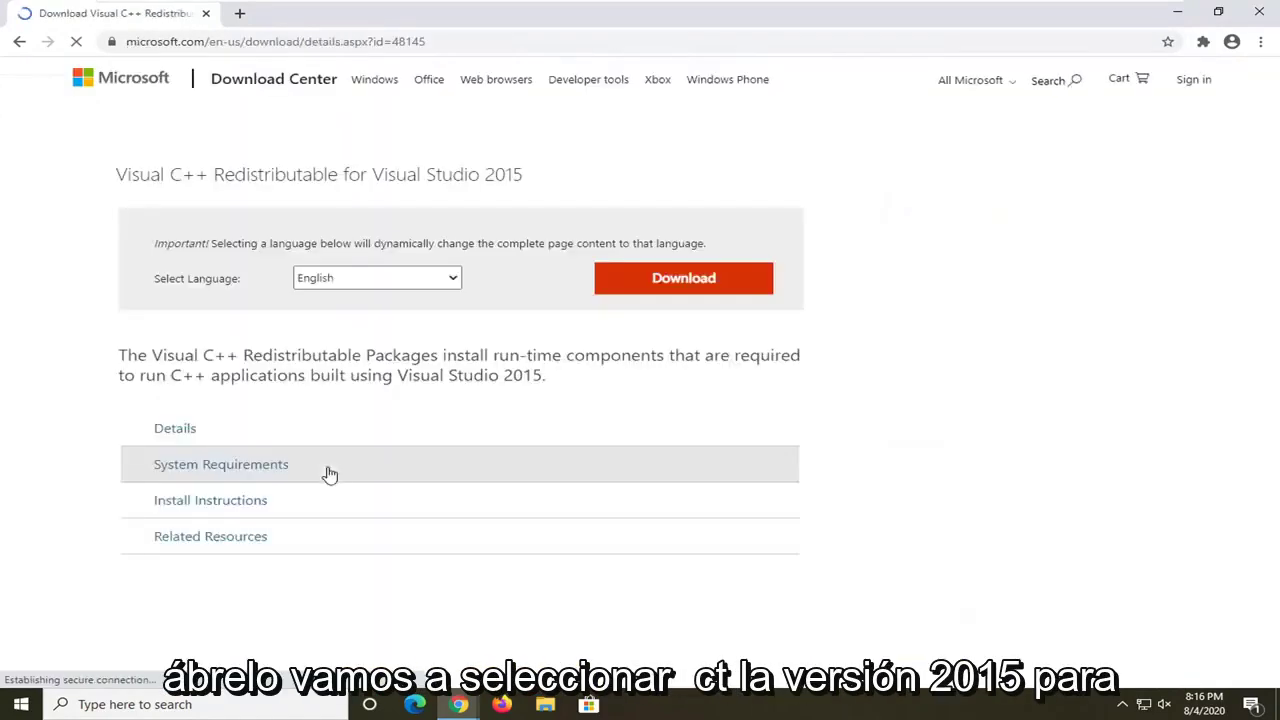
scroll(411, 463, down, 3)
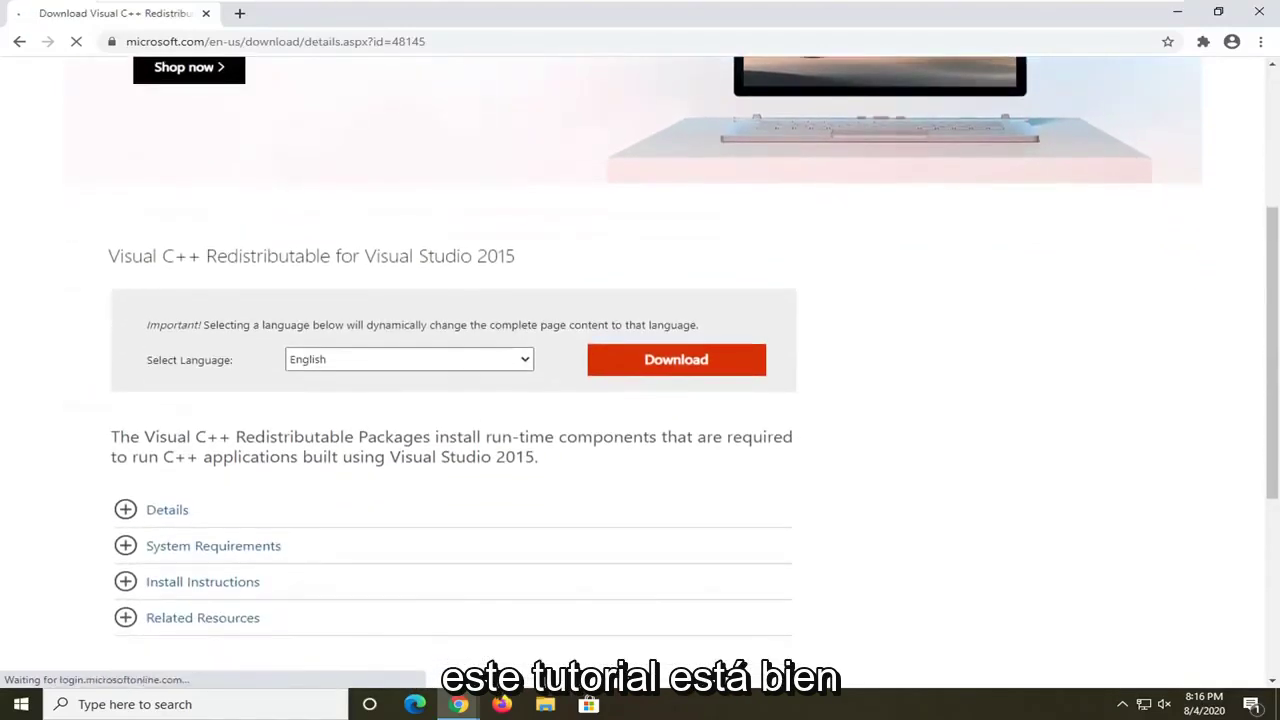
Choose vc_redist.x86.exe, download it, and open the finished installer
click(686, 364)
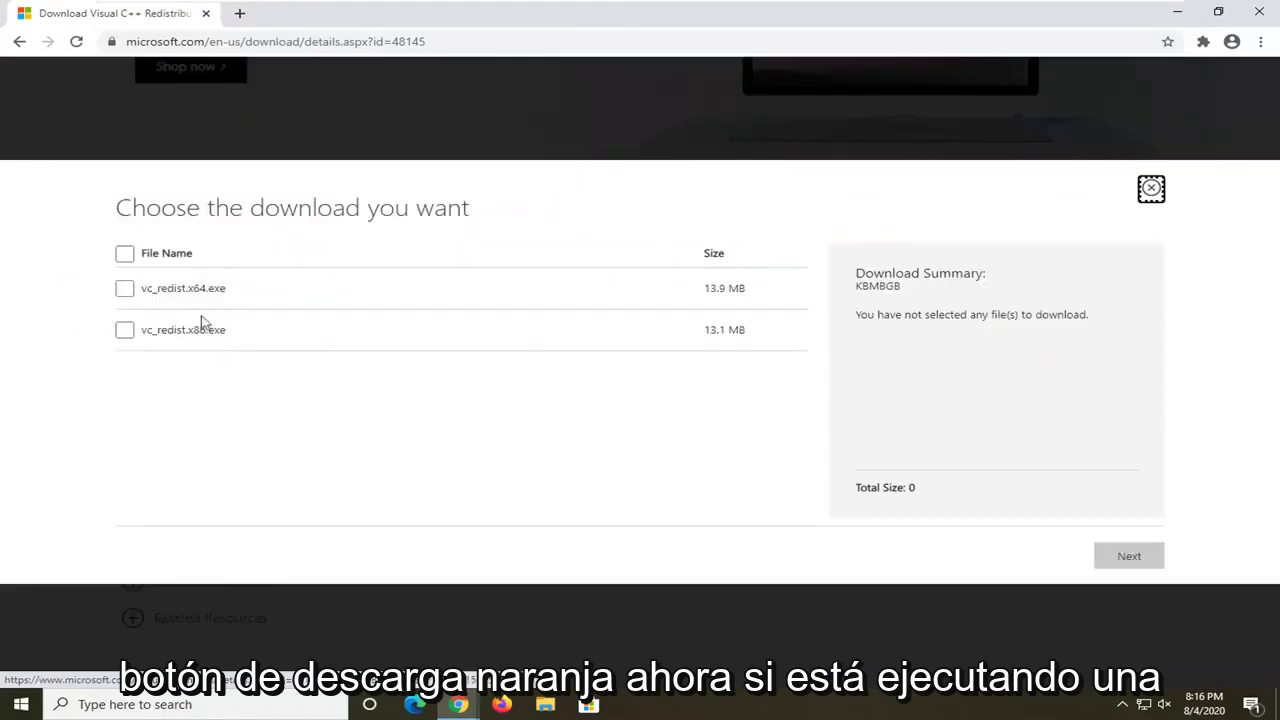
drag(186, 329, 226, 329)
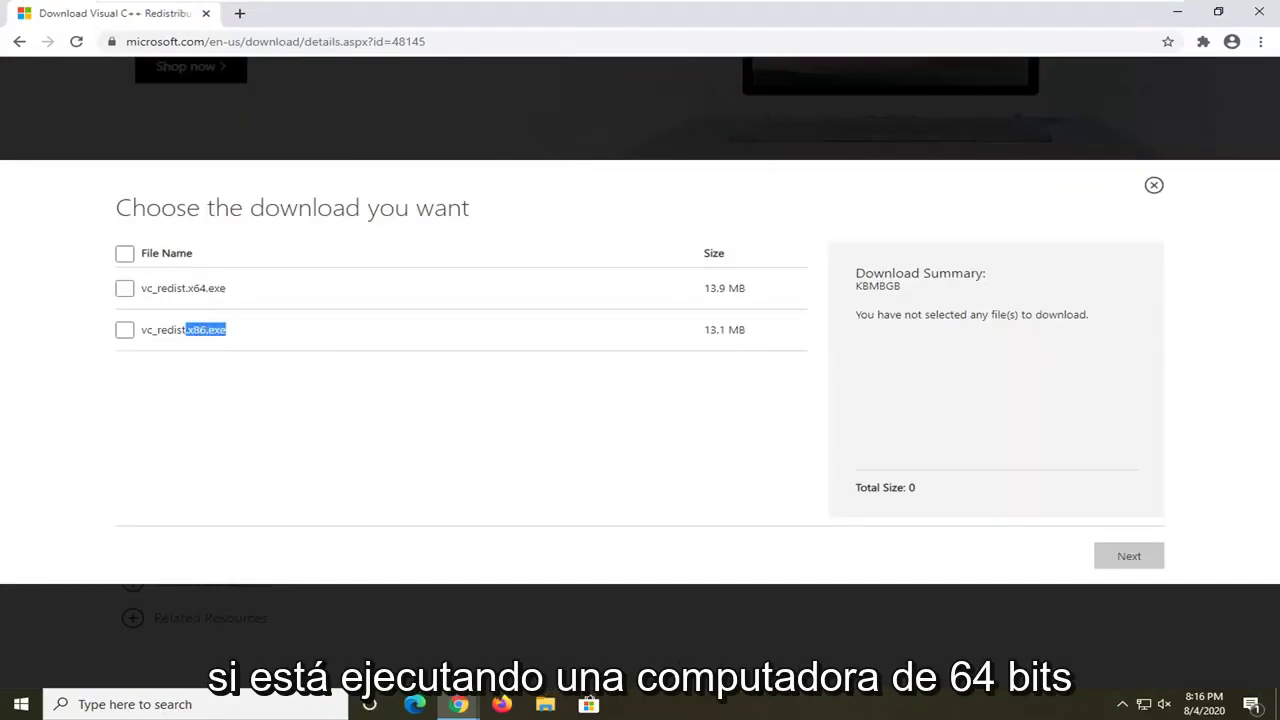
drag(192, 288, 226, 288)
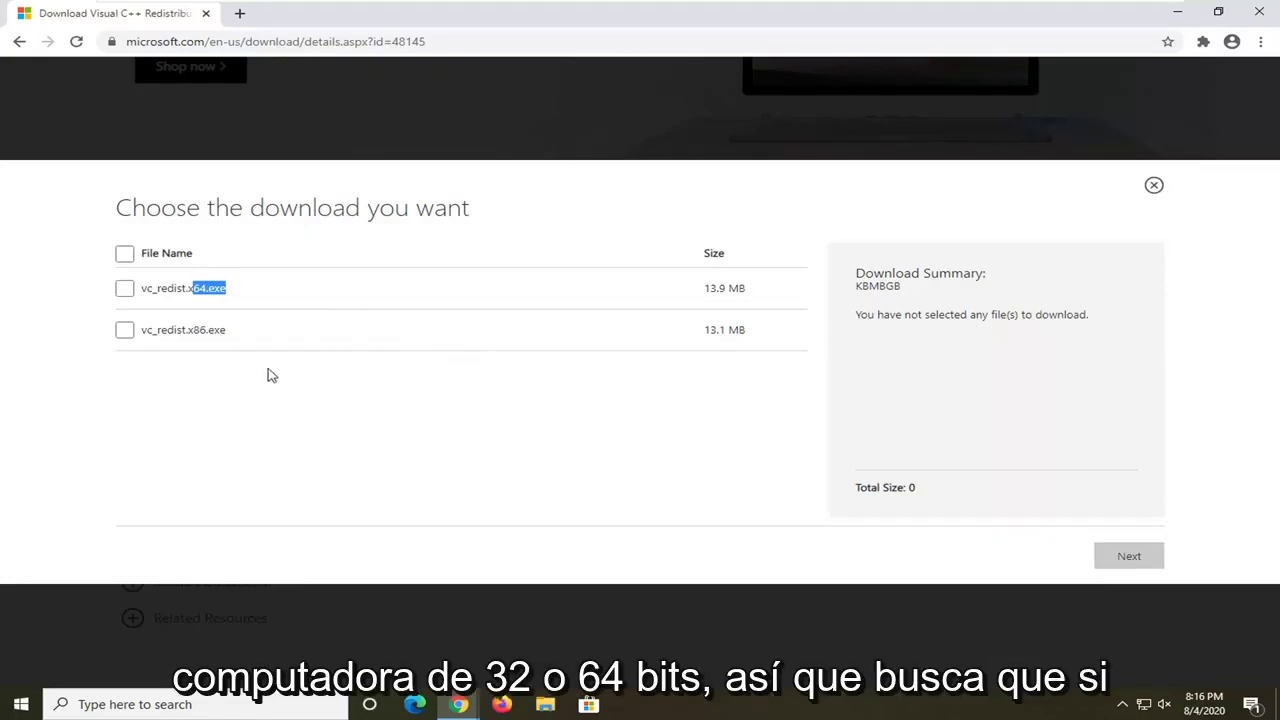
click(328, 364)
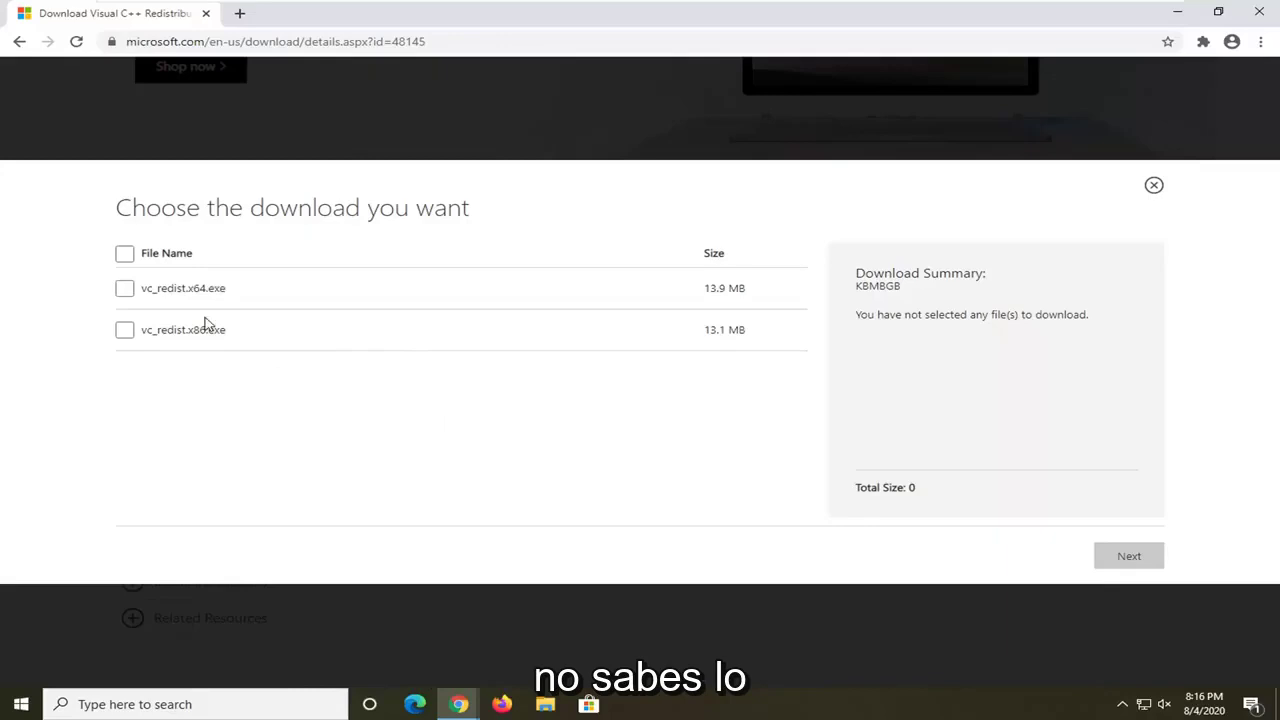
click(126, 332)
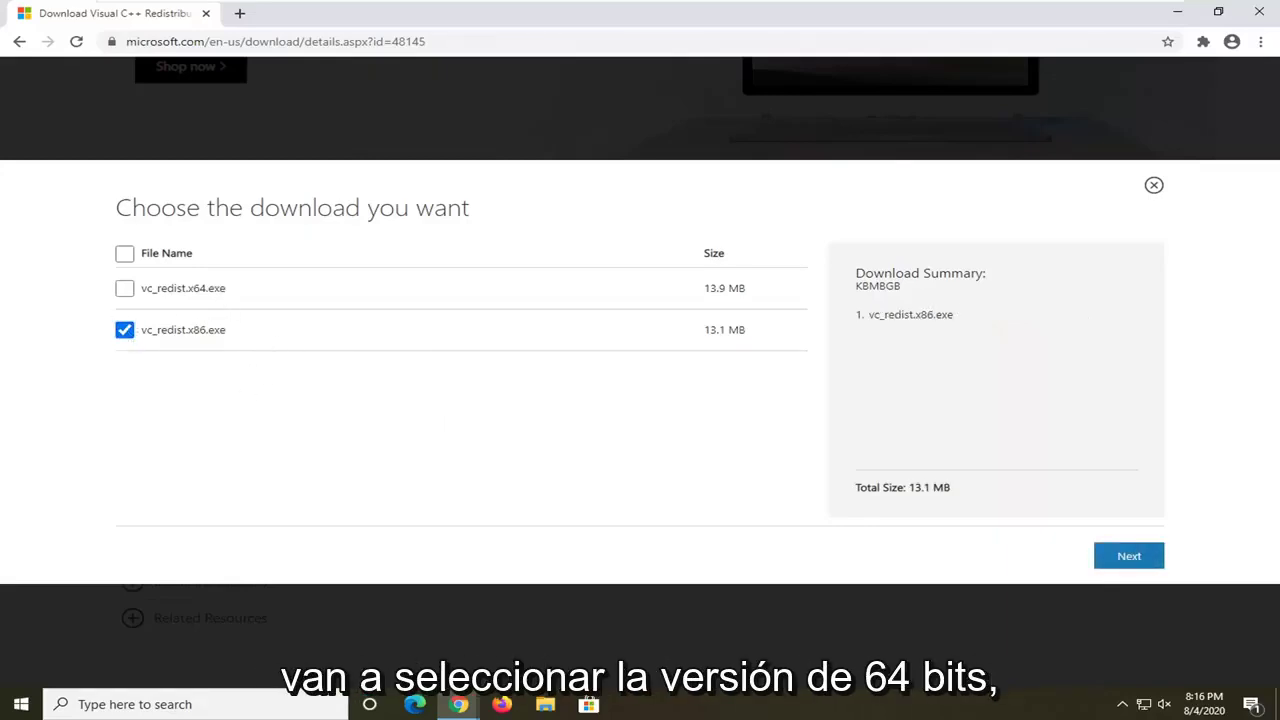
drag(187, 289, 233, 297)
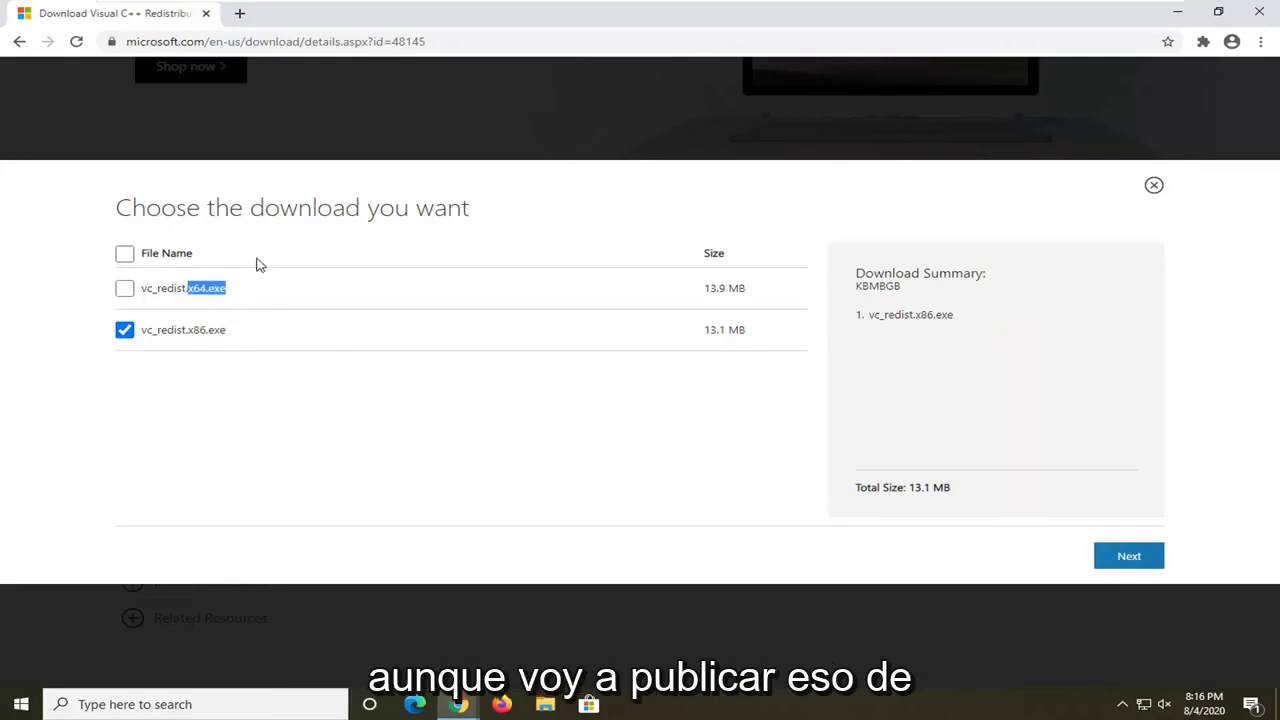
click(57, 314)
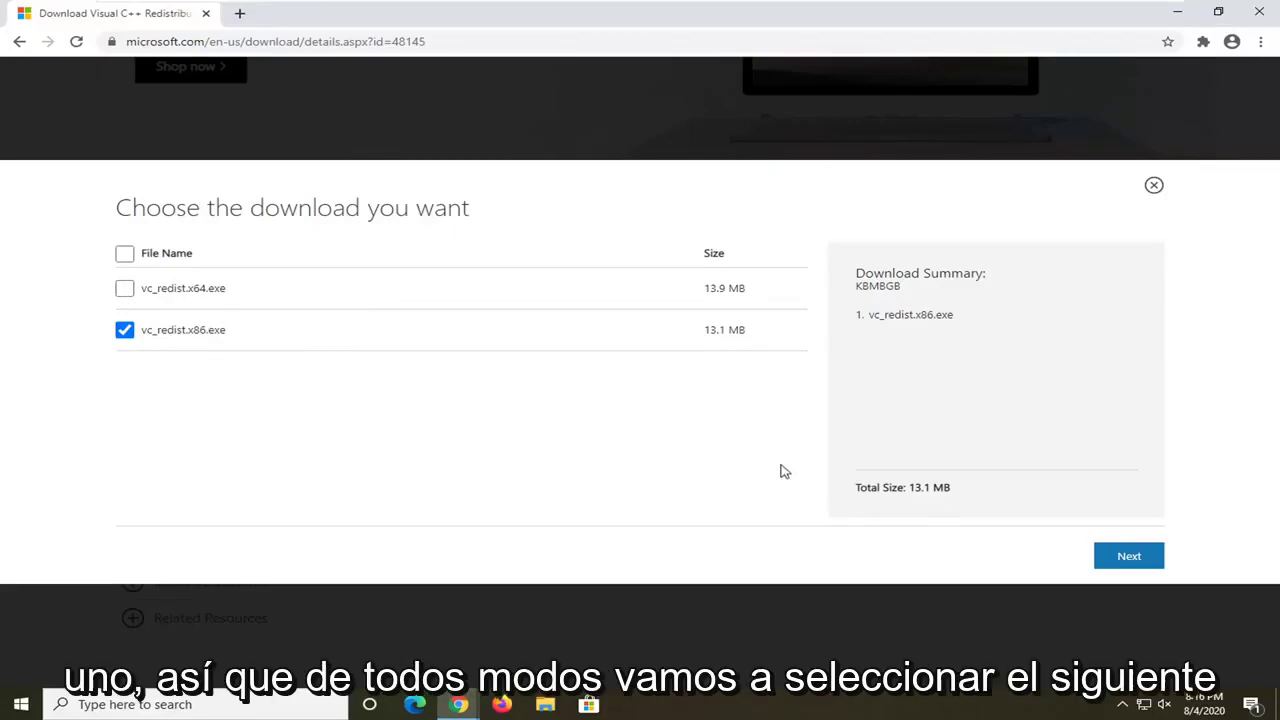
click(1124, 562)
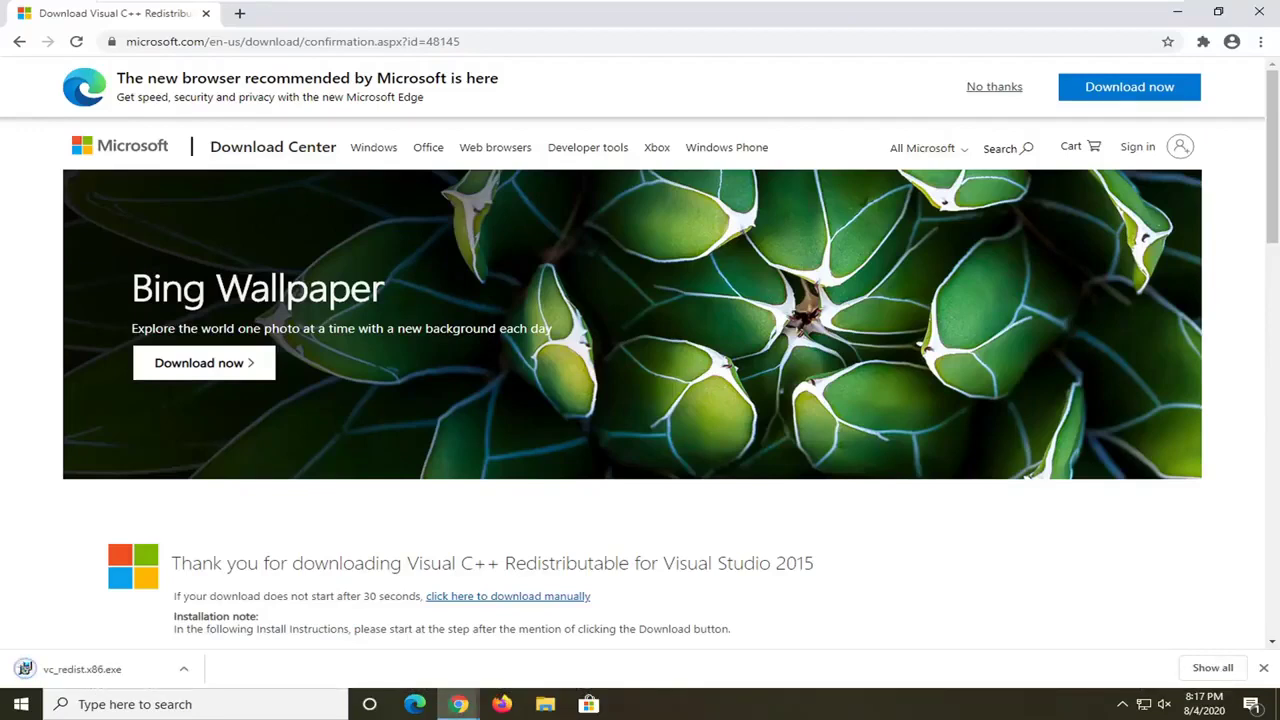
click(80, 668)
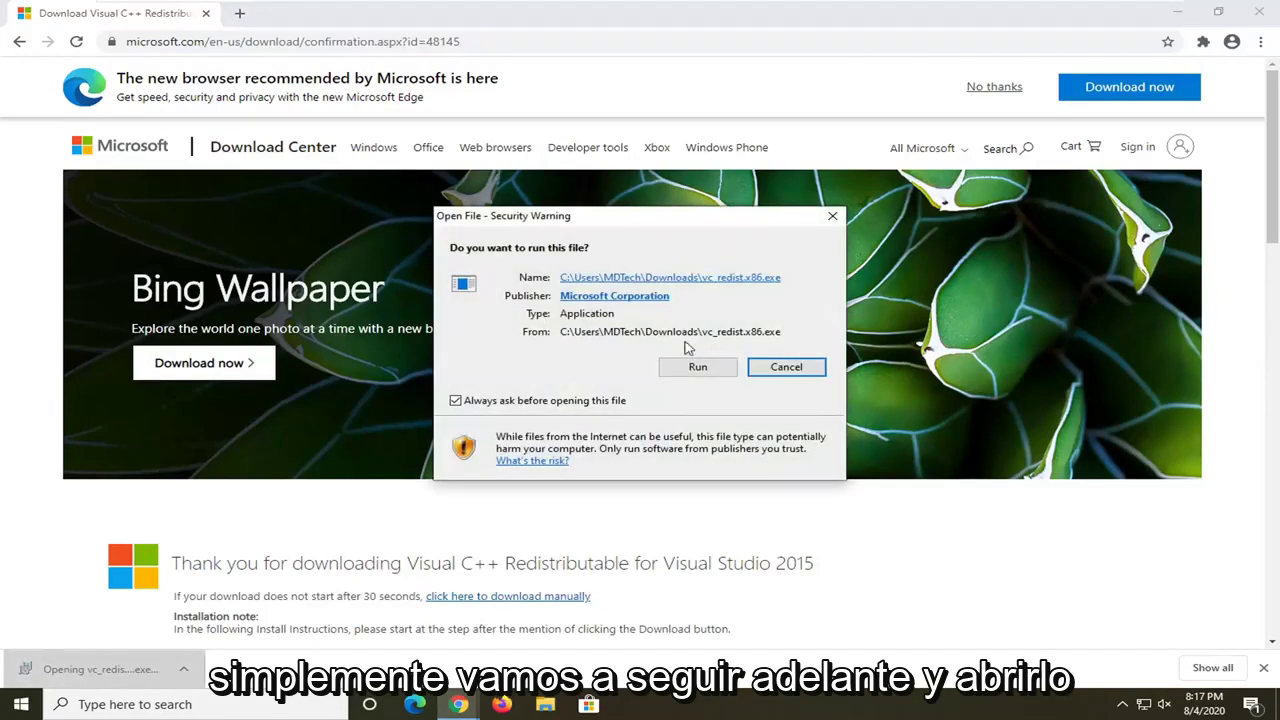
Run the x86 redistributable setup, accept the license, install, and close the 0x80070666 failure
click(1177, 12)
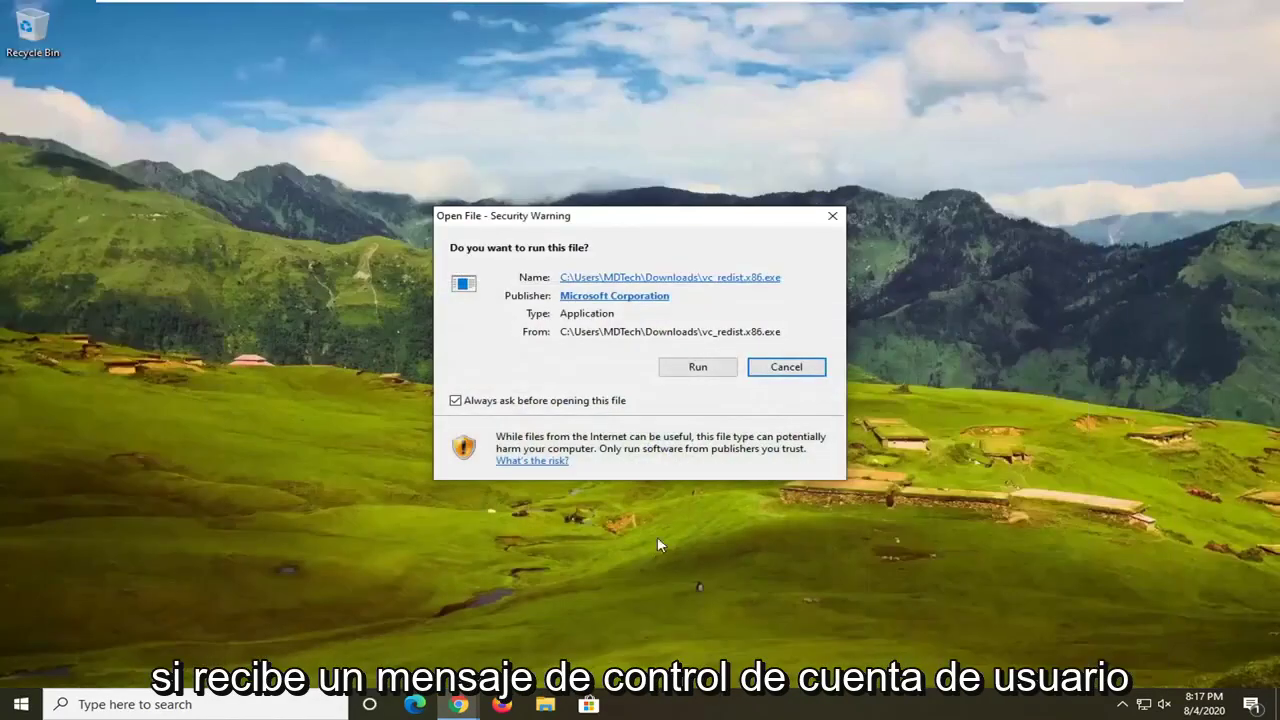
click(683, 372)
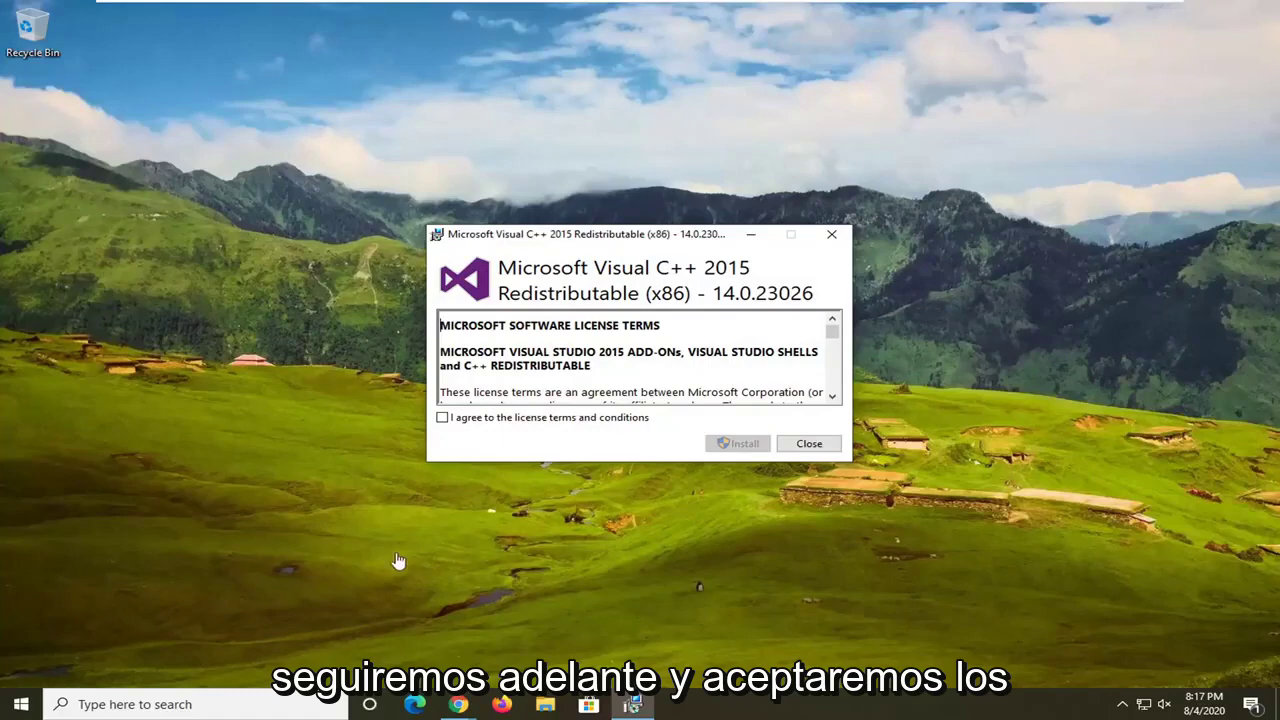
click(565, 424)
click(740, 443)
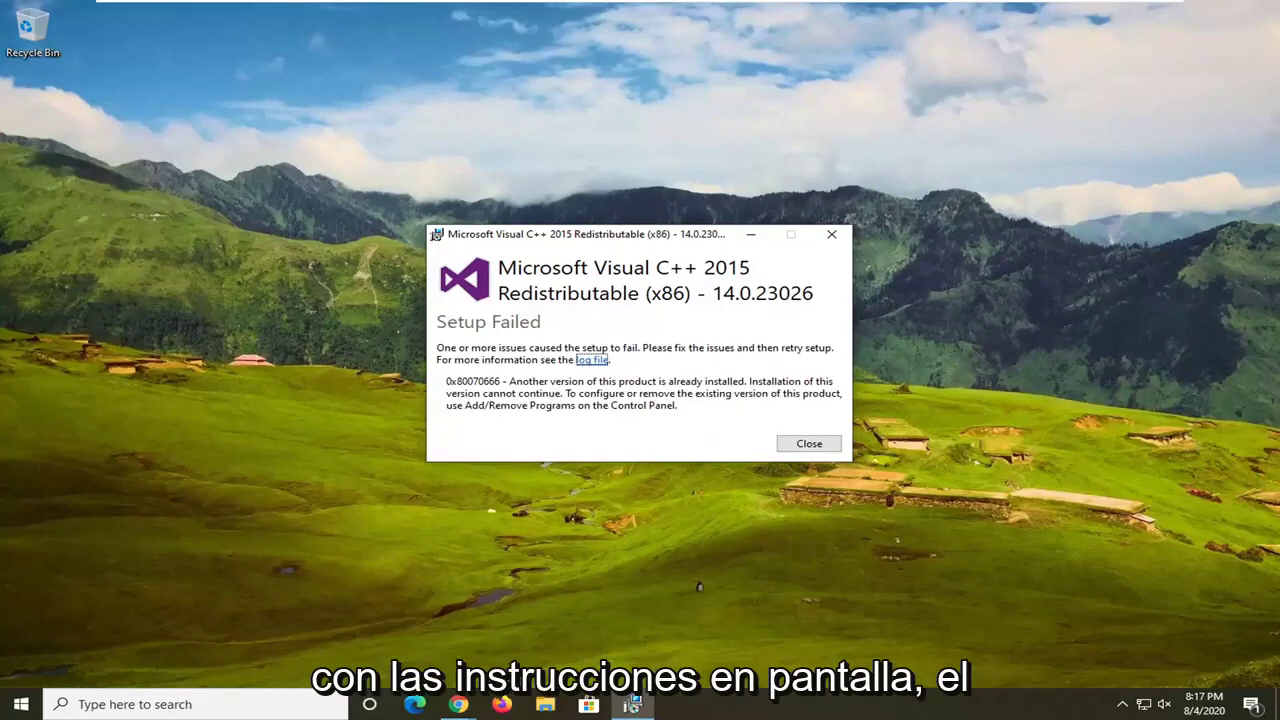
click(809, 444)
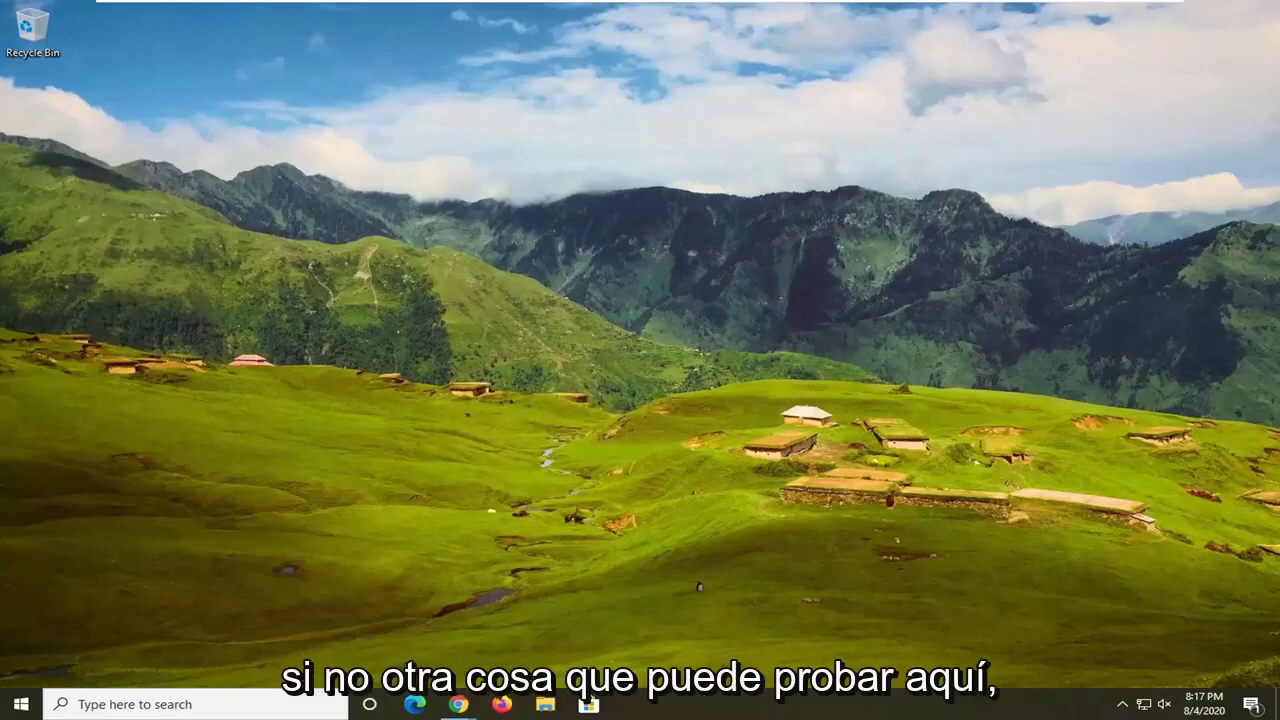
Launch Command Prompt as administrator from a Start search for cmd, approving the UAC prompt
click(5, 712)
text(cmd)
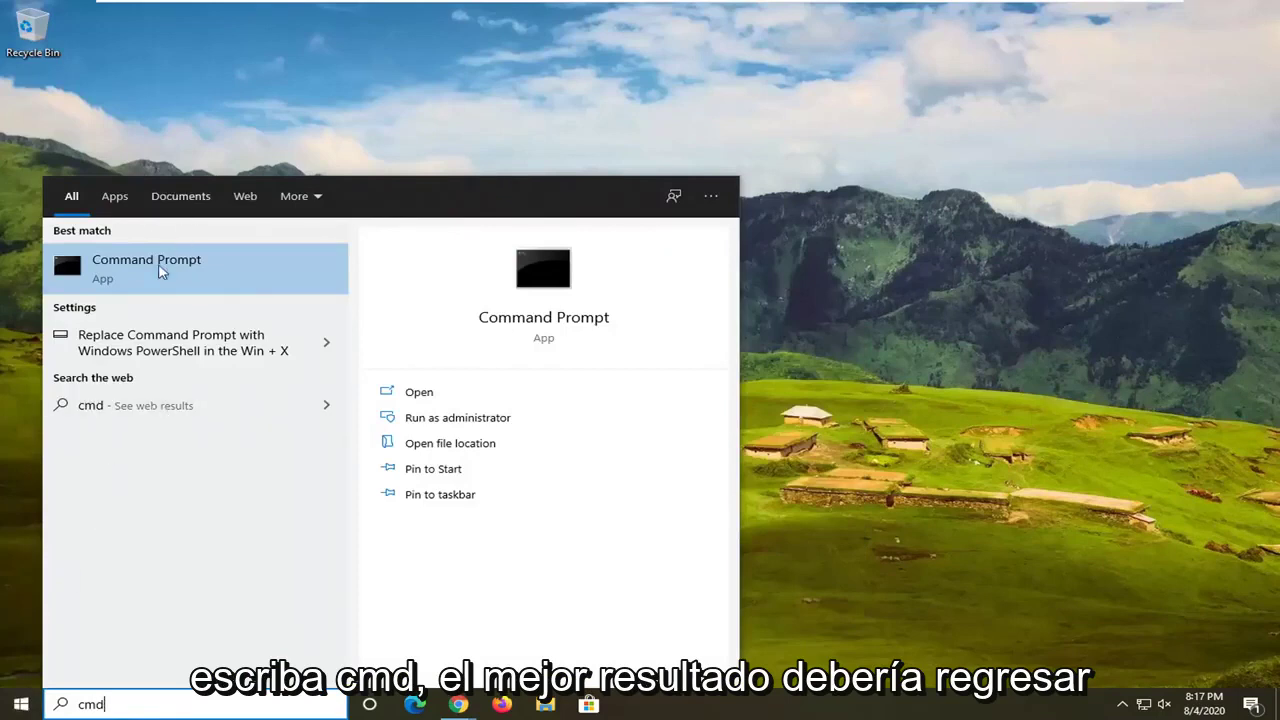
right_click(140, 272)
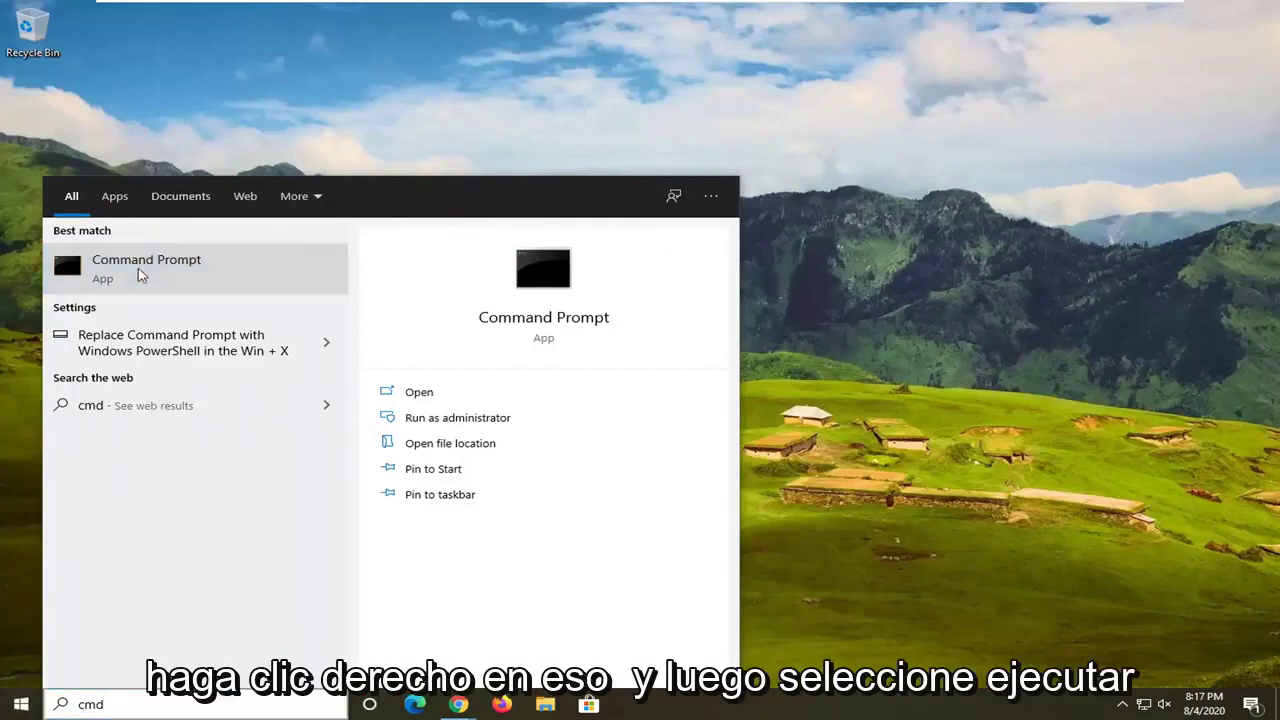
click(227, 288)
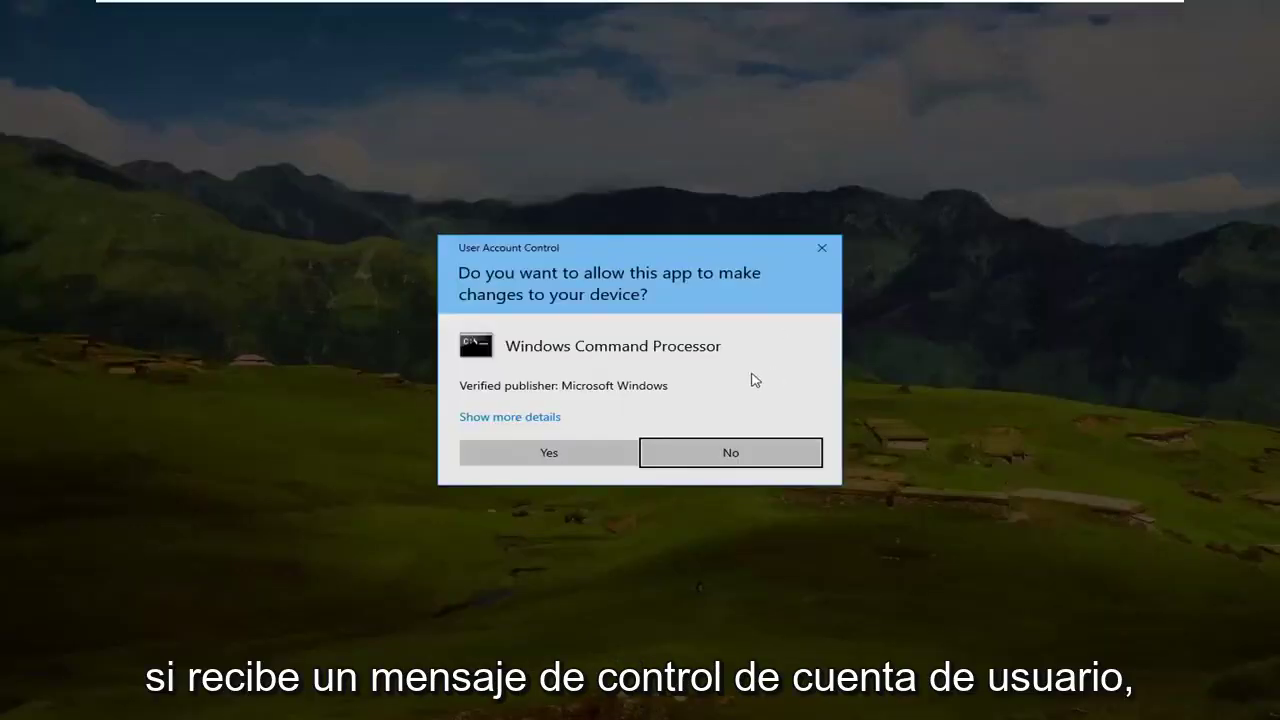
click(506, 456)
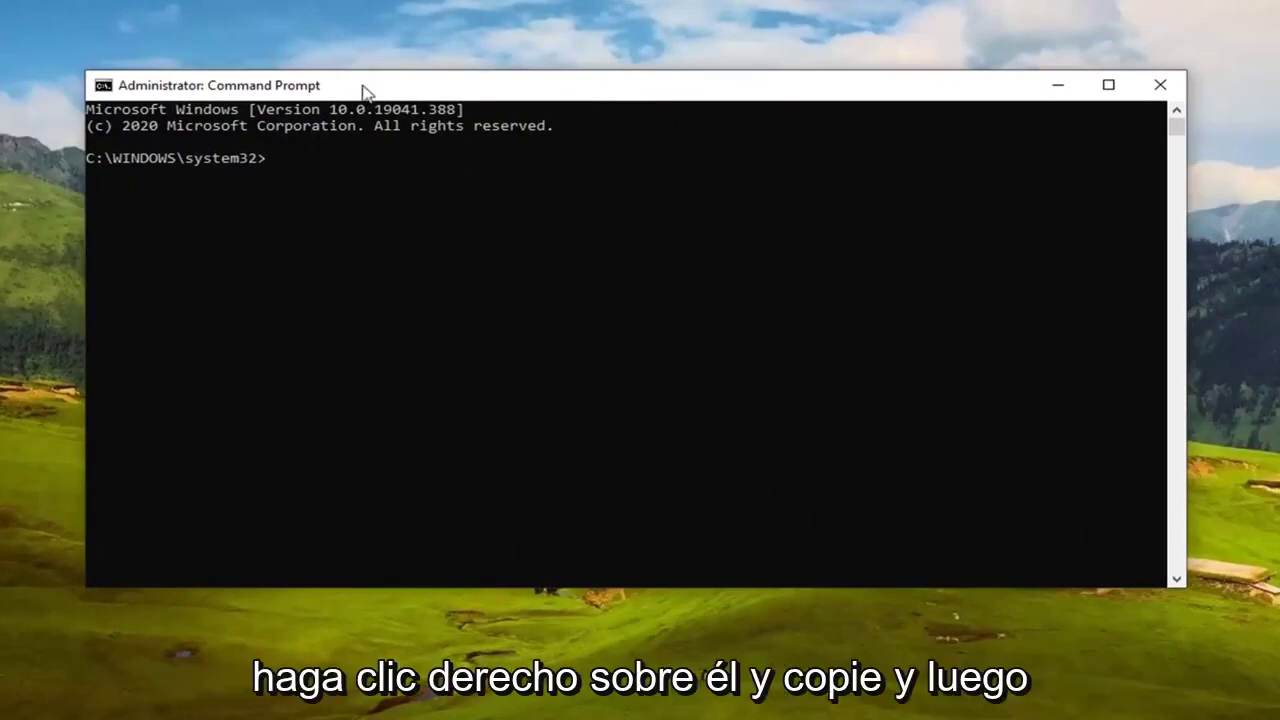
Paste sfc /scannow at the console prompt and run the system file check
right_click(638, 88)
mouse_move(780, 252)
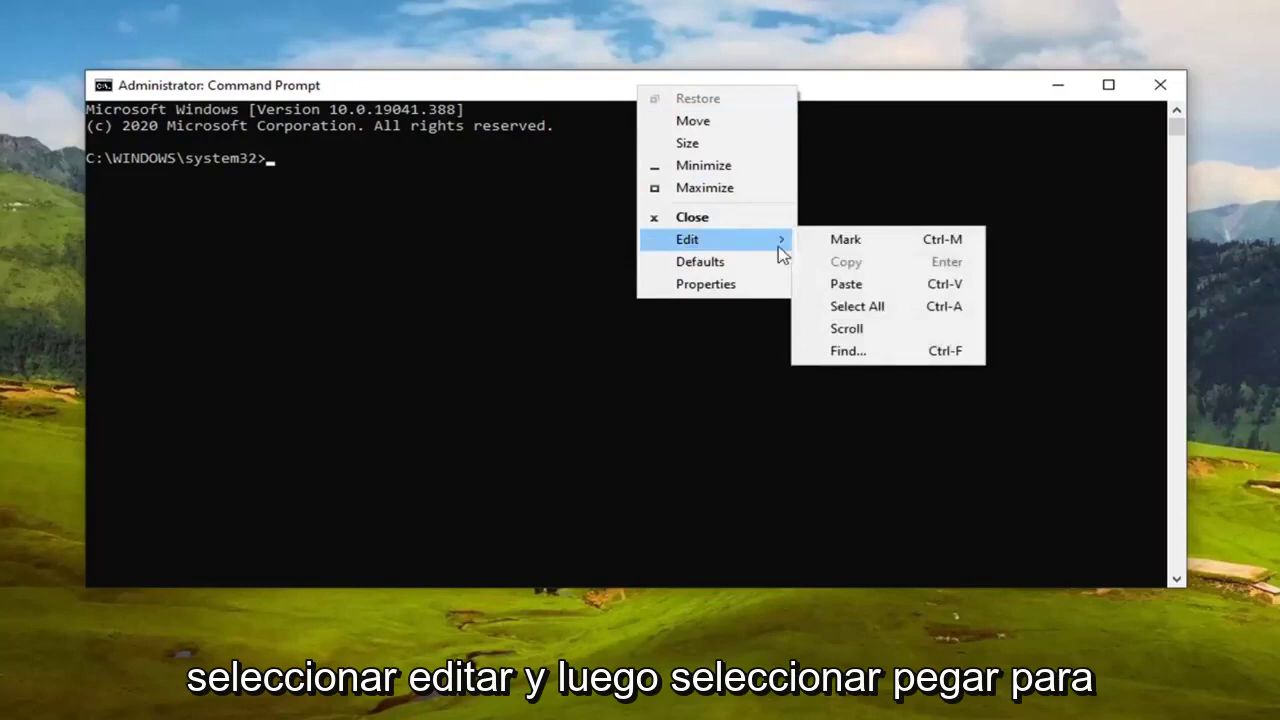
click(852, 285)
key(Return)
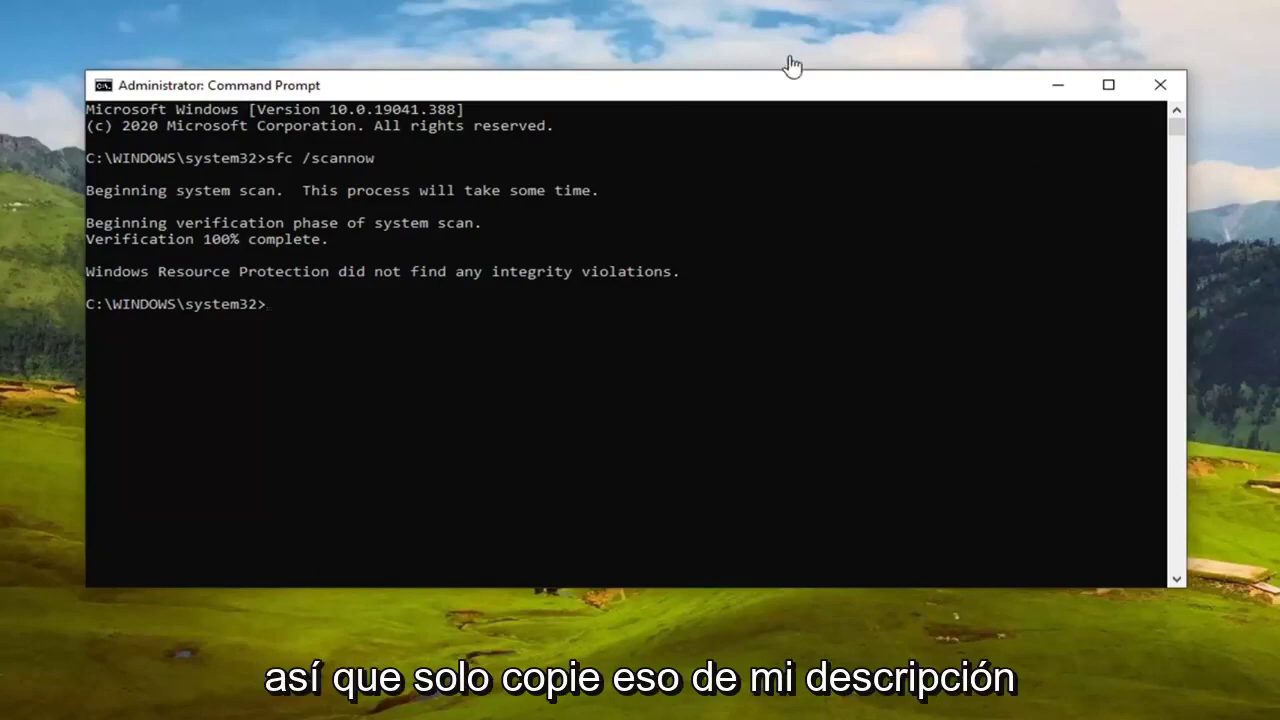
Paste and run DISM /Online /Cleanup-image /Restorehealth, then close the window once it completes
right_click(630, 90)
mouse_move(688, 240)
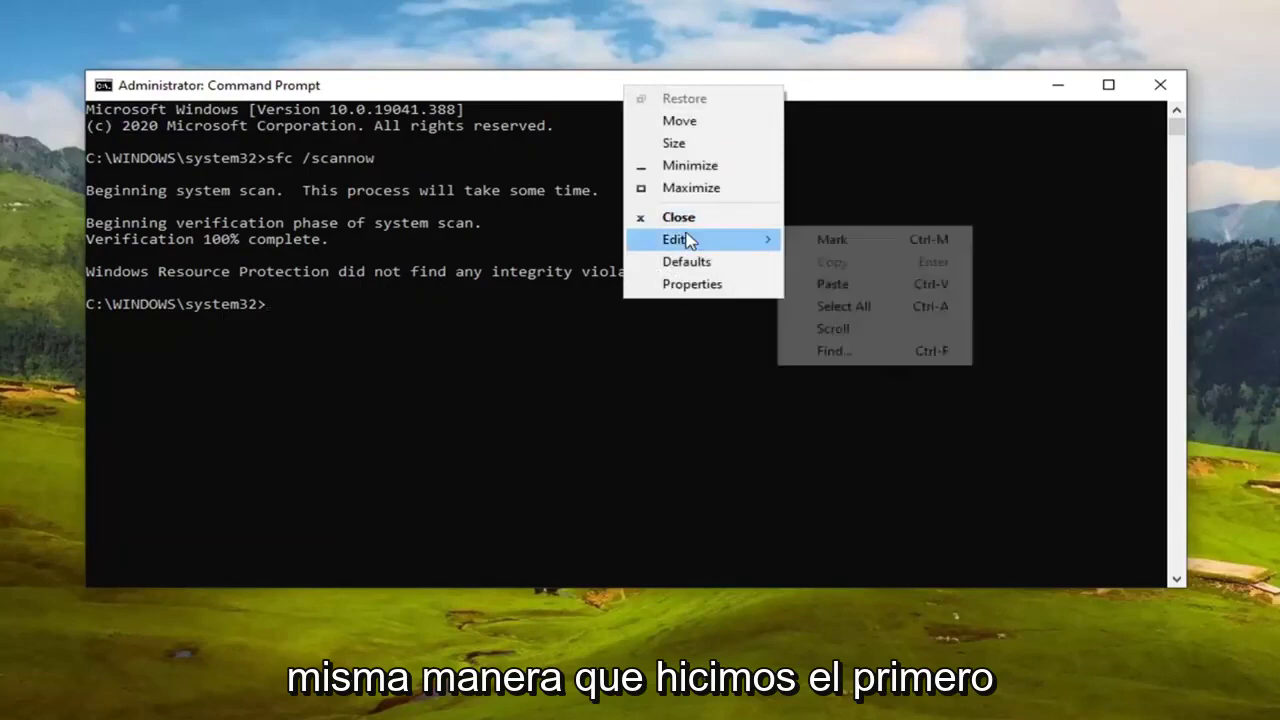
click(810, 284)
key(Return)
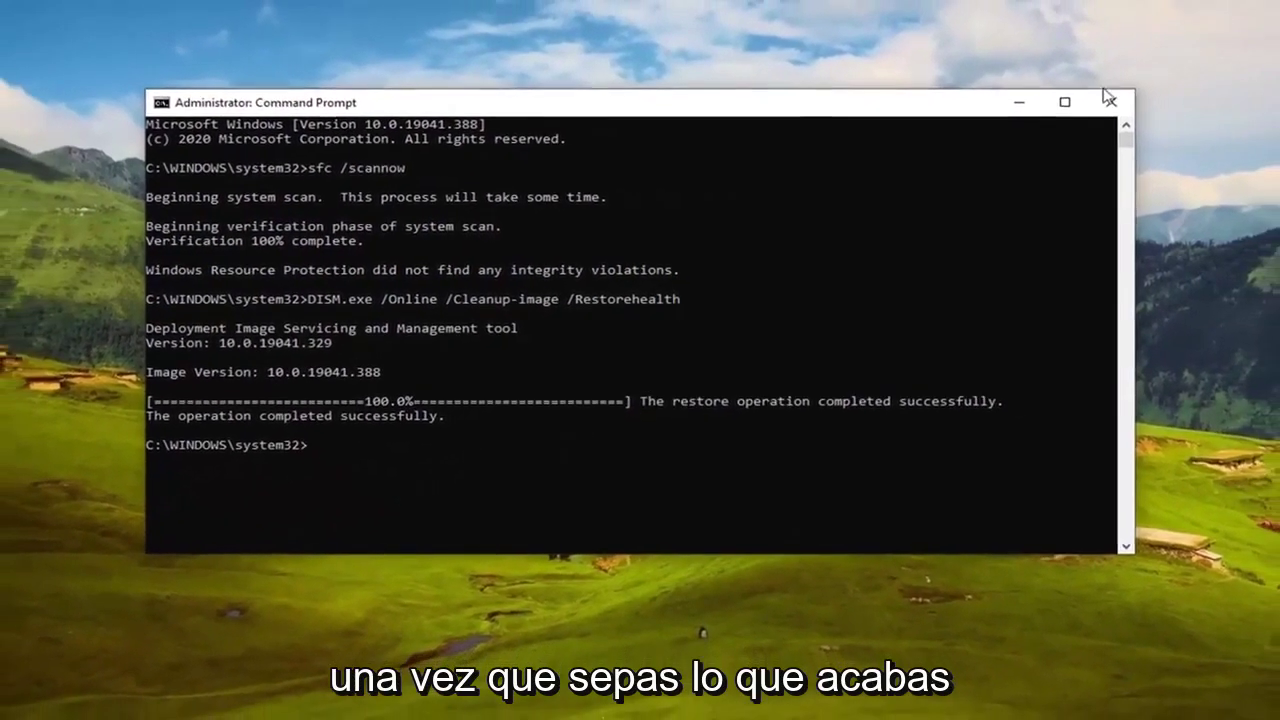
click(1109, 101)
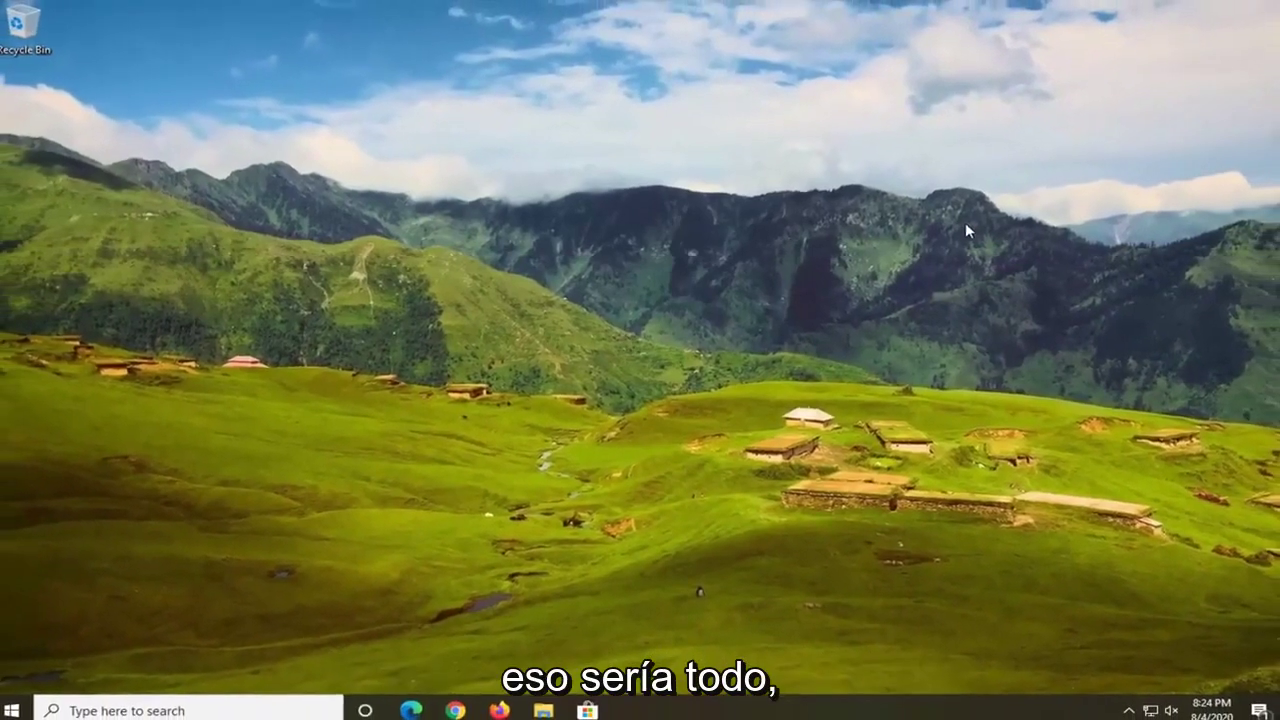